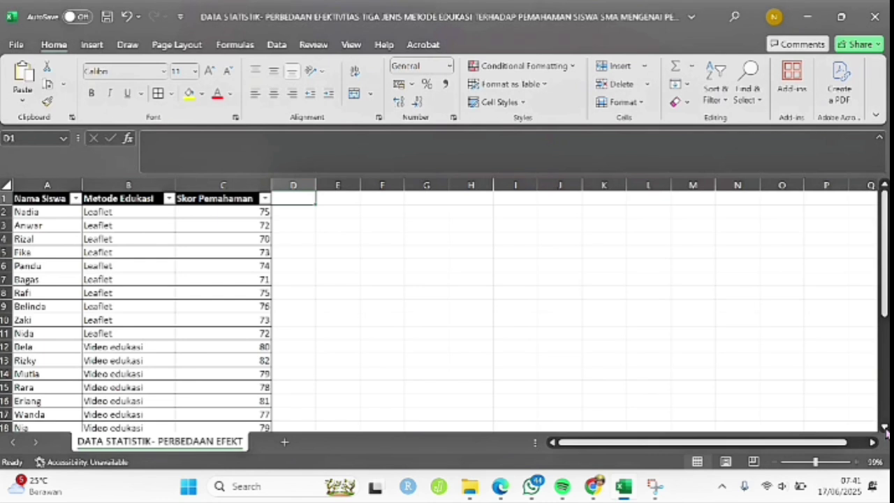
Review the worksheet's student rows down to row 31, covering education method and comprehension score.
click(883, 427)
click(883, 427)
click(884, 427)
click(883, 426)
click(883, 427)
click(883, 427)
click(883, 427)
click(883, 427)
click(883, 427)
click(883, 426)
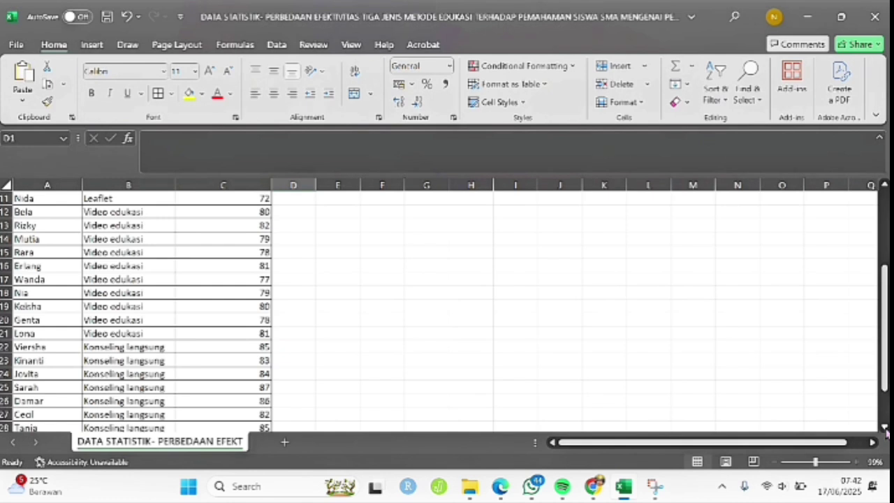
click(883, 427)
click(884, 427)
click(884, 426)
click(883, 427)
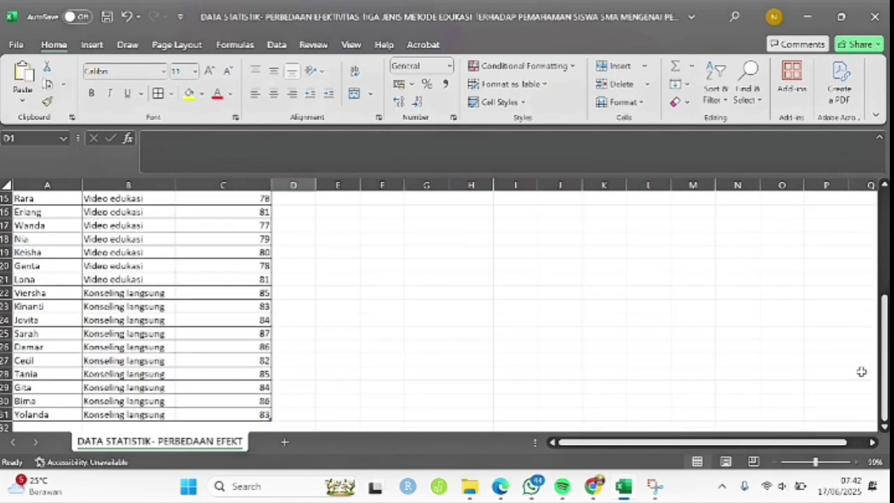
key(super+shift+s)
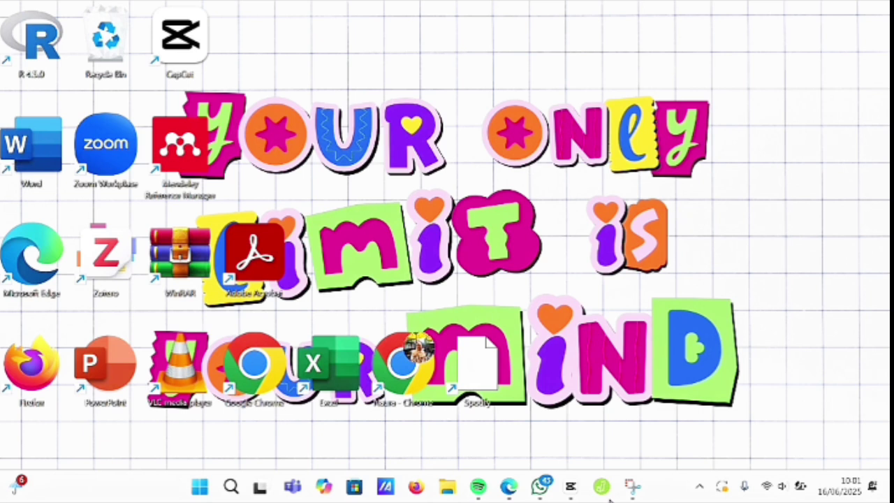
Switch to JASP and open the computer's "DATA STATISTIK- PERBEDAAN EFEKTIVITAS TIGA JENIS METODE EDUKASI" data file modified 15/06/2025 15:04.
click(606, 491)
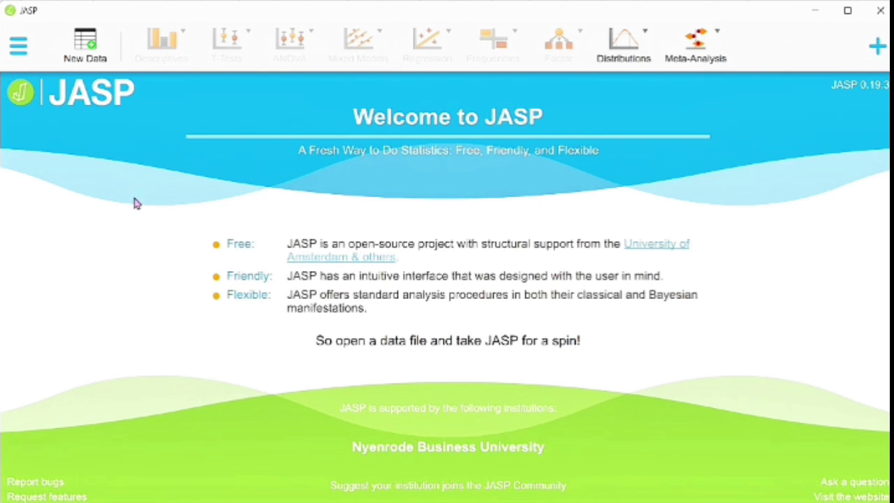
click(19, 47)
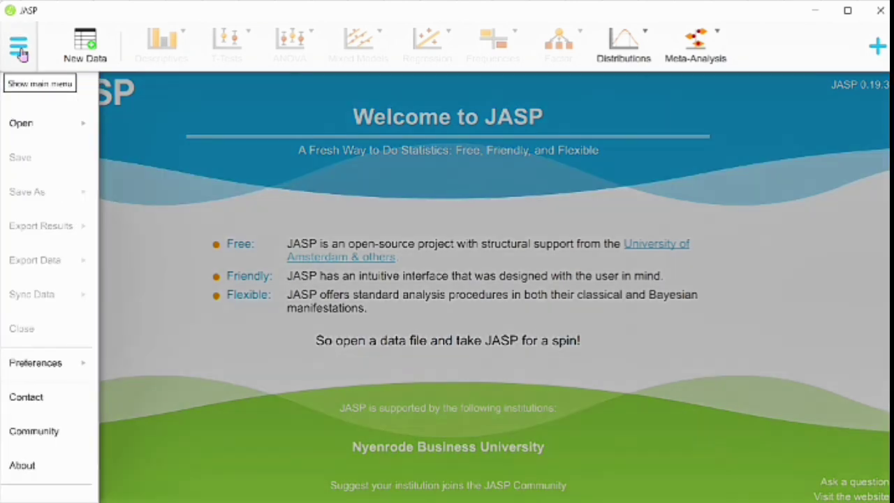
click(44, 124)
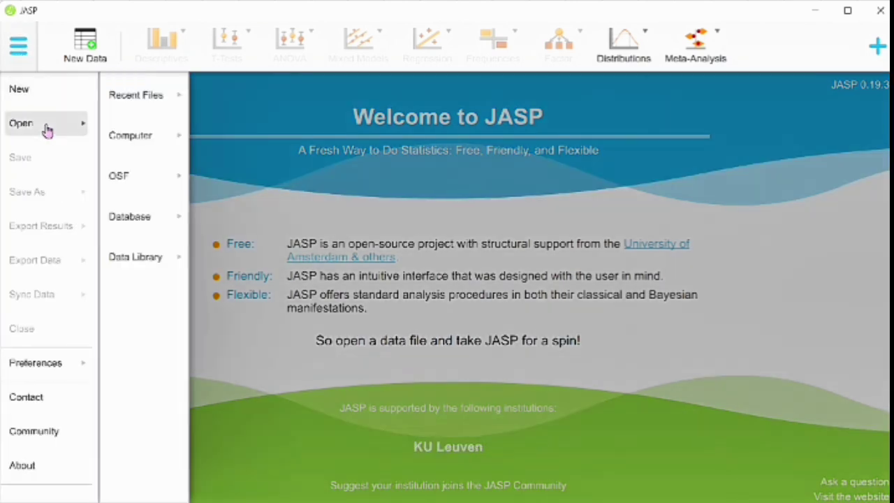
click(137, 141)
click(218, 120)
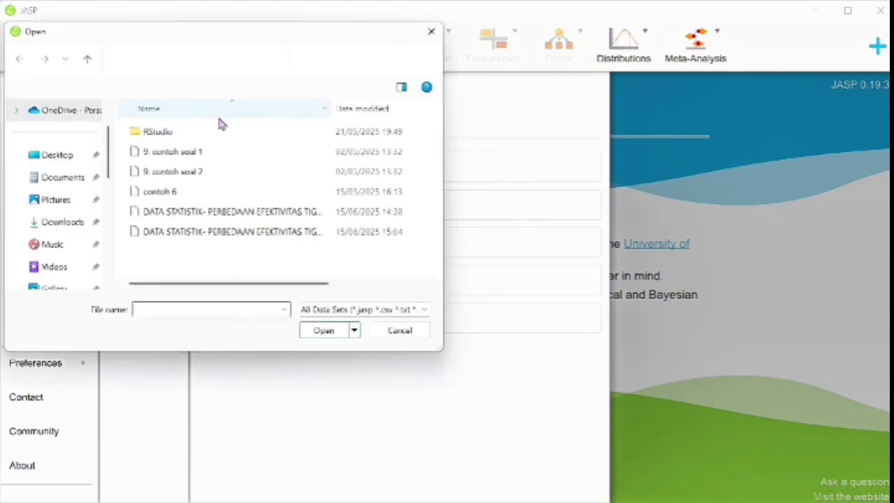
double_click(228, 233)
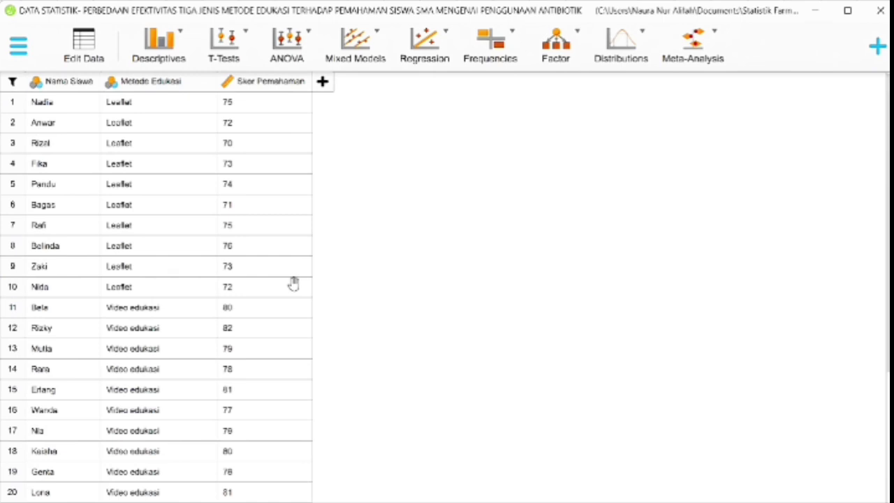
Create a Descriptive Statistics analysis with Skor Pemahaman as the variable.
click(180, 26)
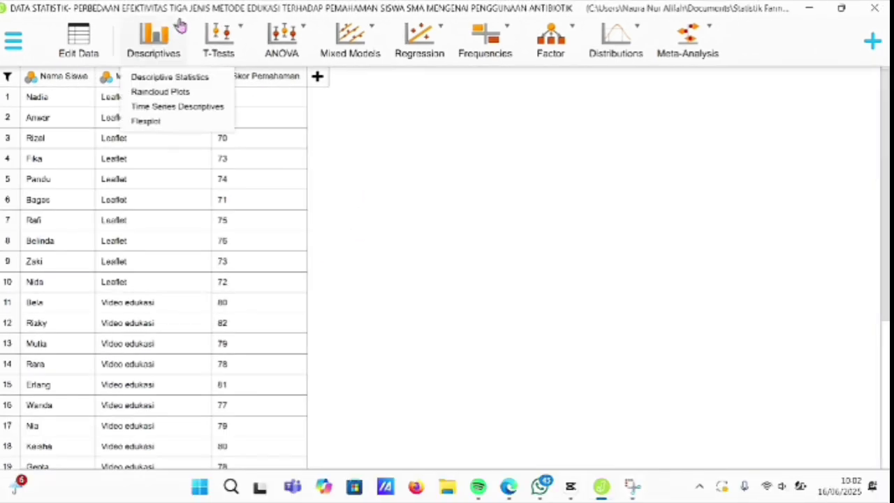
click(190, 80)
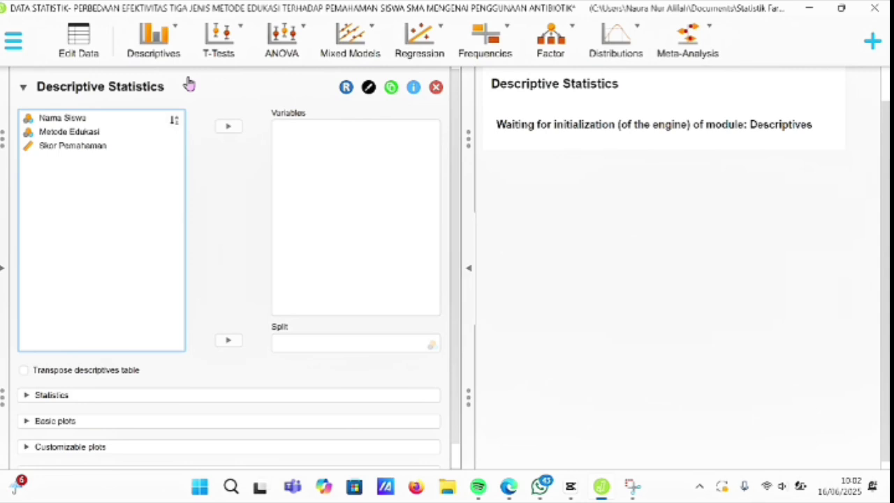
click(128, 152)
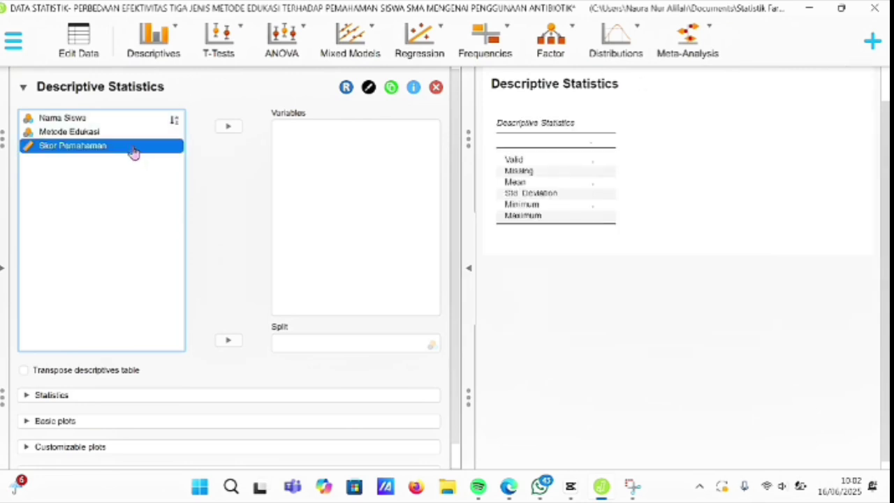
click(225, 126)
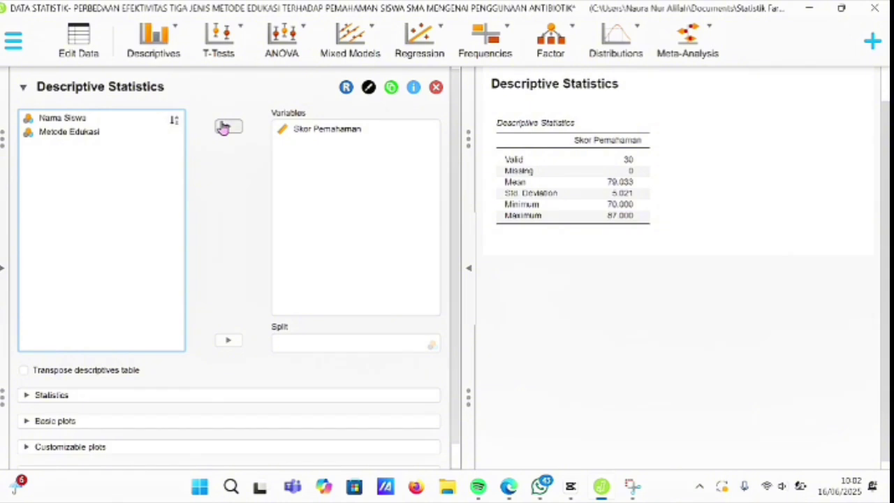
Transpose the descriptives table, add the Shapiro-Wilk test to its statistics, and show the full results.
click(109, 382)
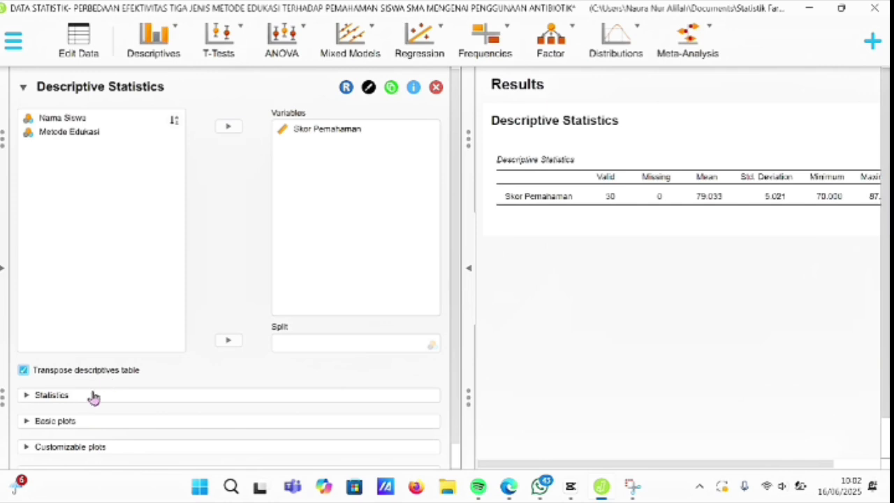
click(88, 395)
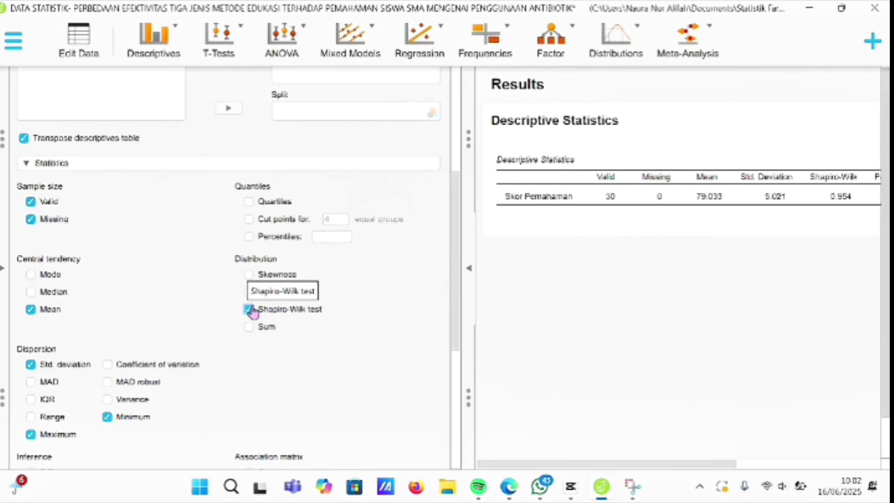
click(467, 295)
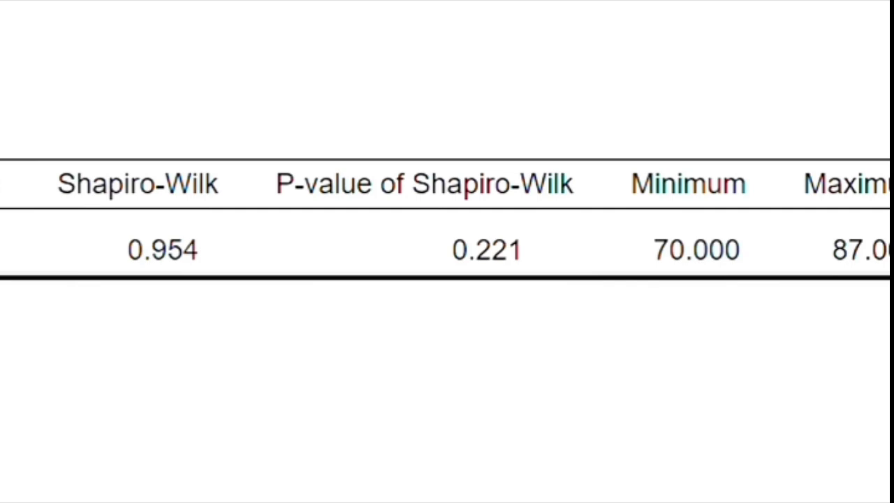
Add a Q-Q plot for Skor Pemahaman to the descriptive analysis and view it in the expanded results.
click(16, 293)
scroll(168, 391, down, 5)
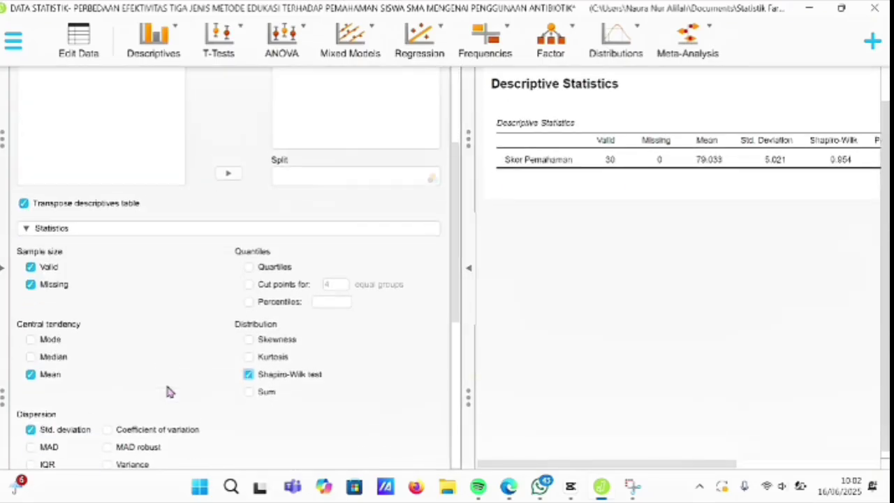
scroll(168, 391, down, 10)
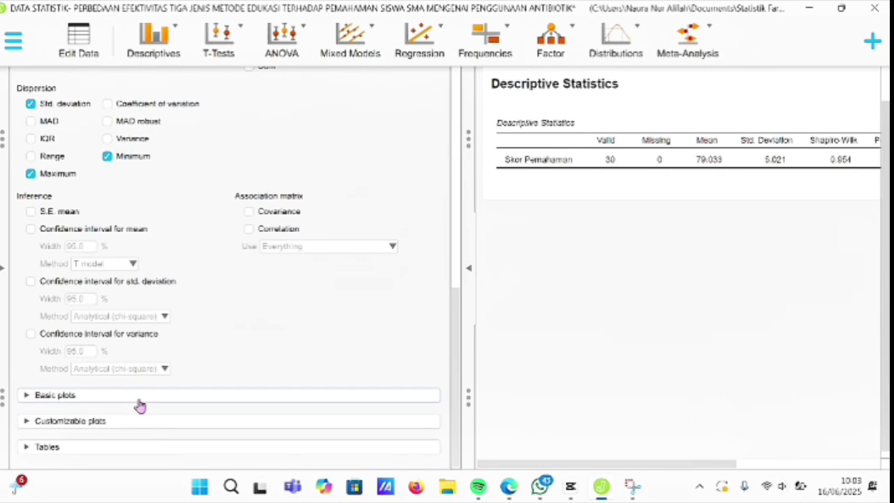
click(139, 399)
click(349, 227)
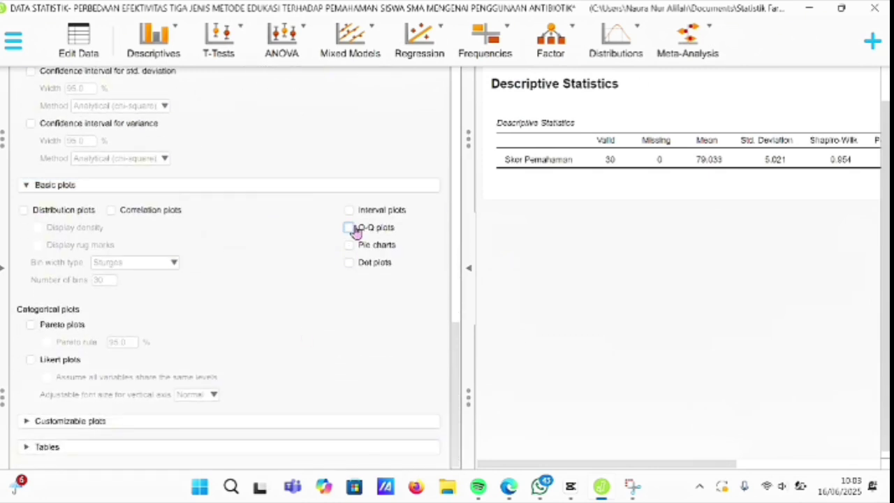
click(473, 263)
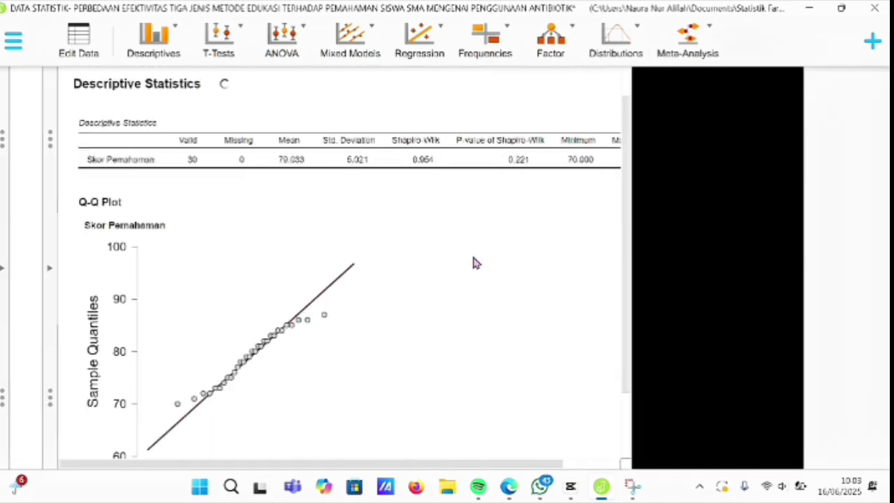
scroll(475, 262, down, 2)
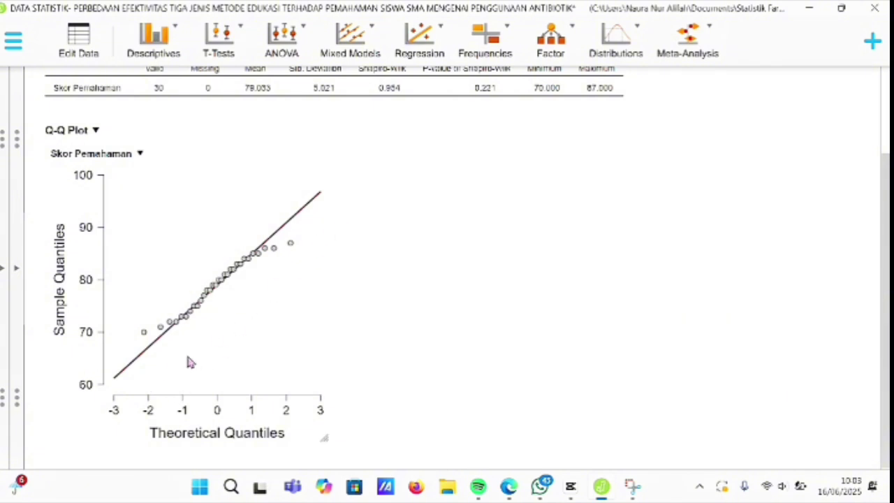
Create a classical ANOVA with Skor Pemahaman as the dependent variable and Metode Edukasi as the fixed factor.
click(307, 26)
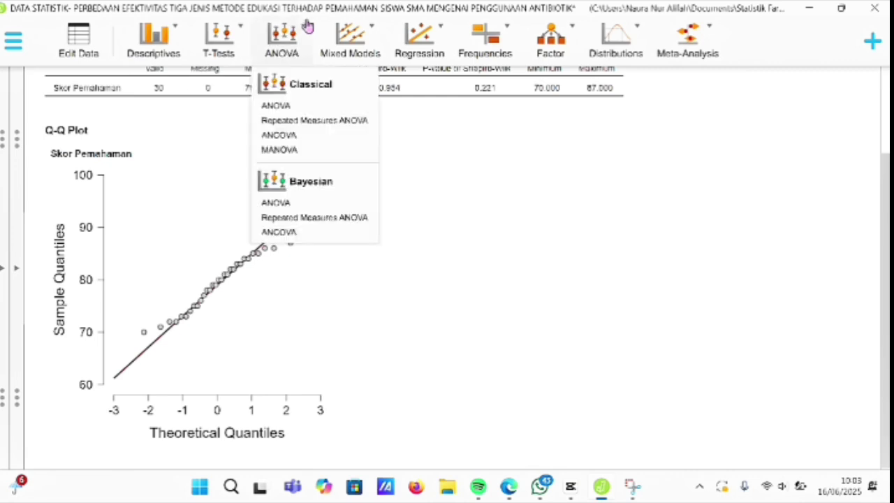
click(265, 107)
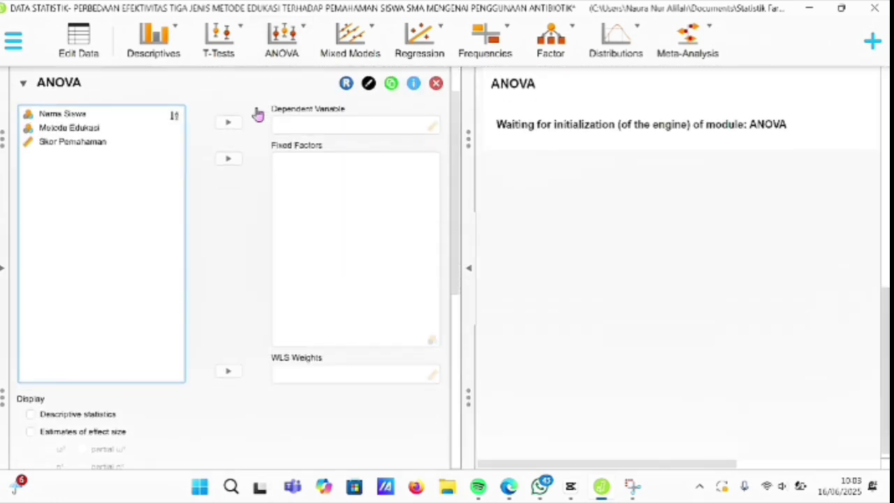
drag(141, 154, 371, 136)
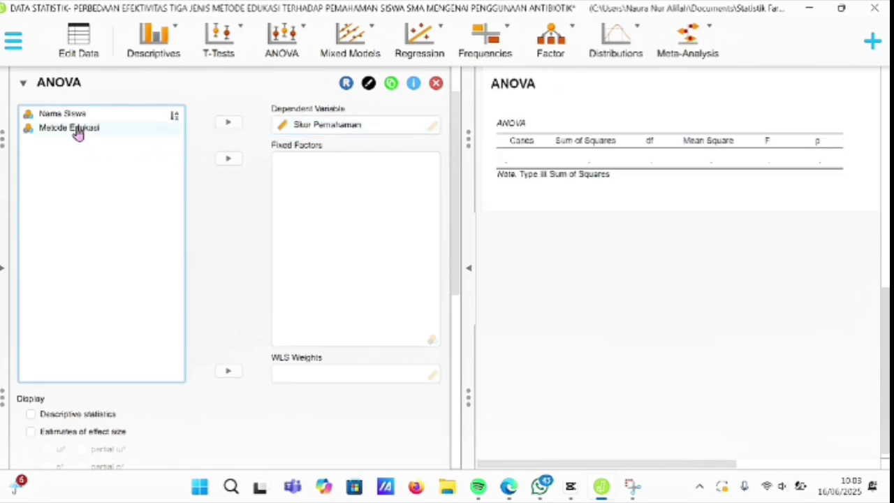
drag(77, 134, 338, 183)
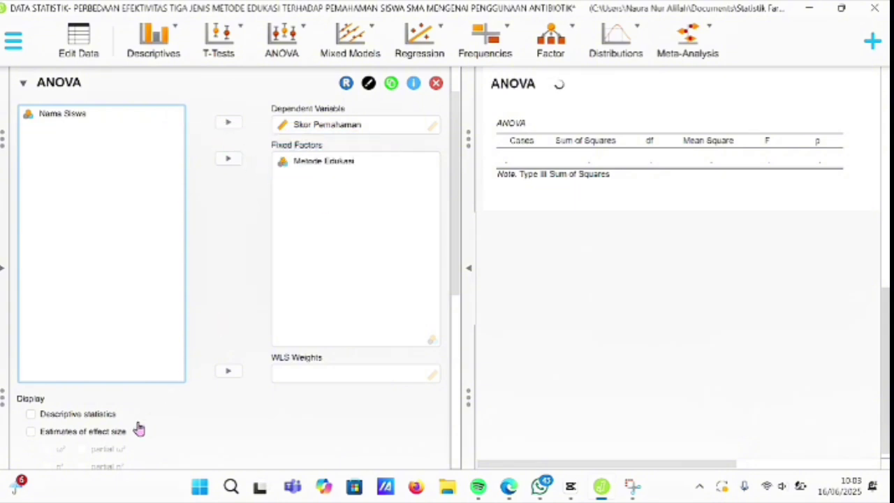
Enable the homogeneity tests in the ANOVA's assumption checks and view the Levene's test results.
scroll(138, 428, down, 5)
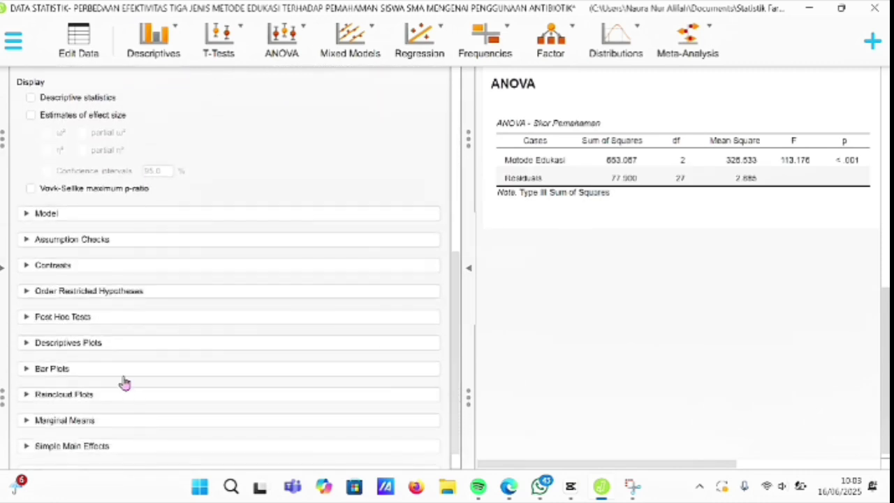
click(116, 241)
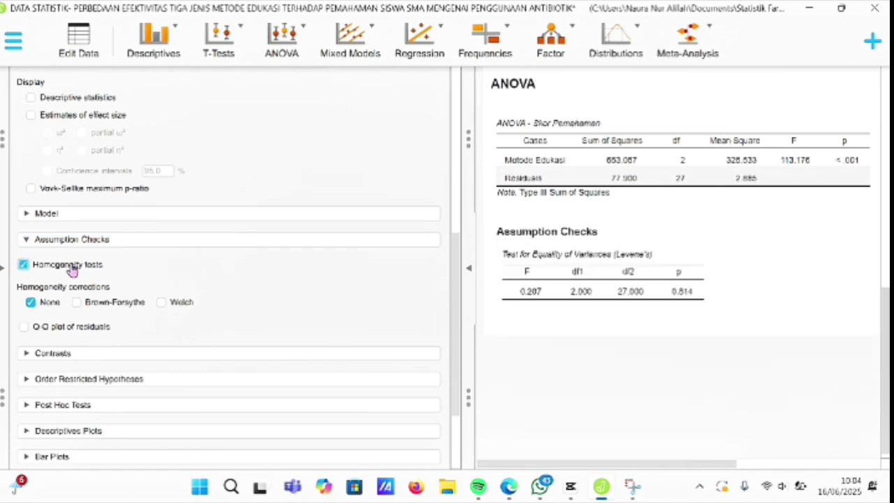
click(470, 278)
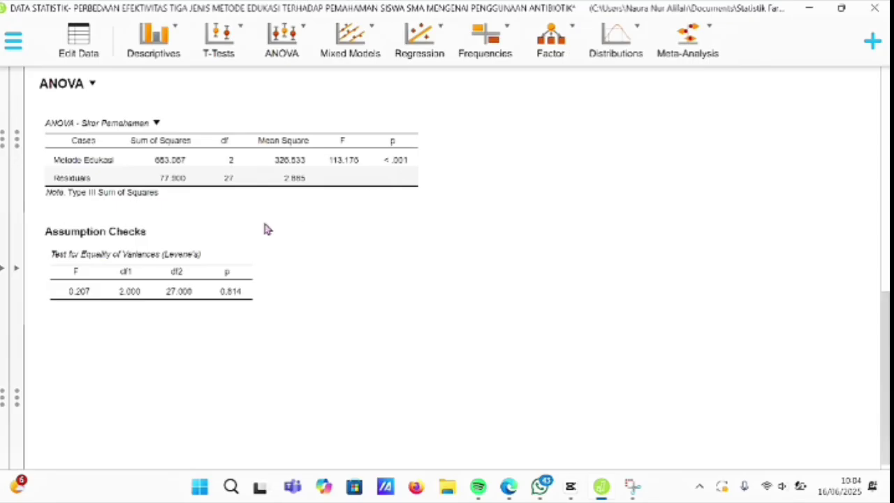
Add descriptive statistics per education method to the ANOVA output and view the resulting table.
click(19, 288)
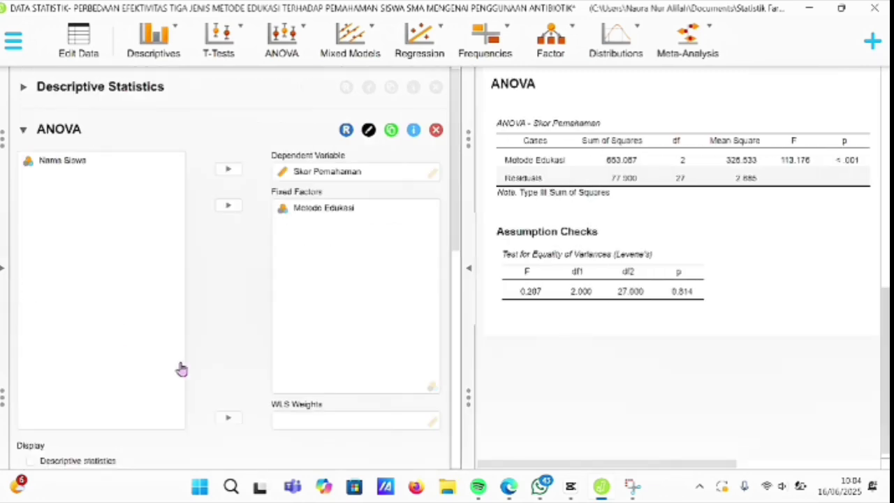
scroll(230, 403, down, 3)
scroll(232, 404, down, 3)
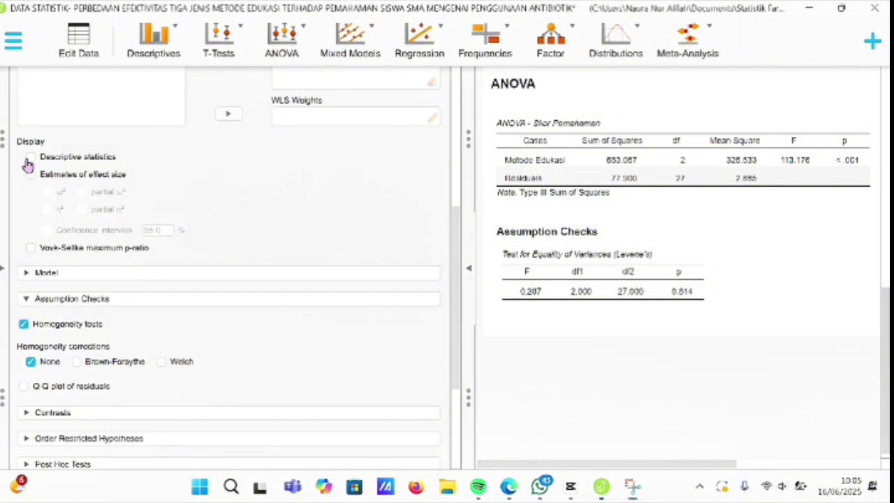
click(469, 272)
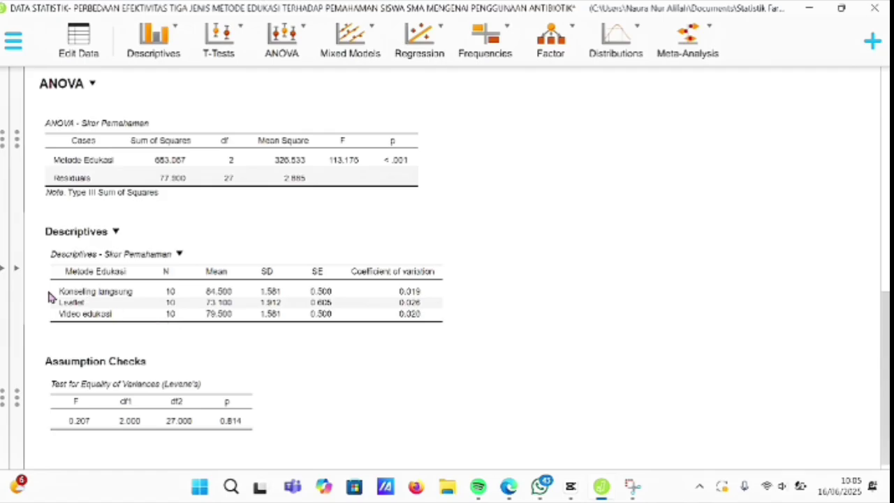
Add a standard post hoc test with Tukey correction for Metode Edukasi to the ANOVA and view the pairwise comparisons.
click(15, 284)
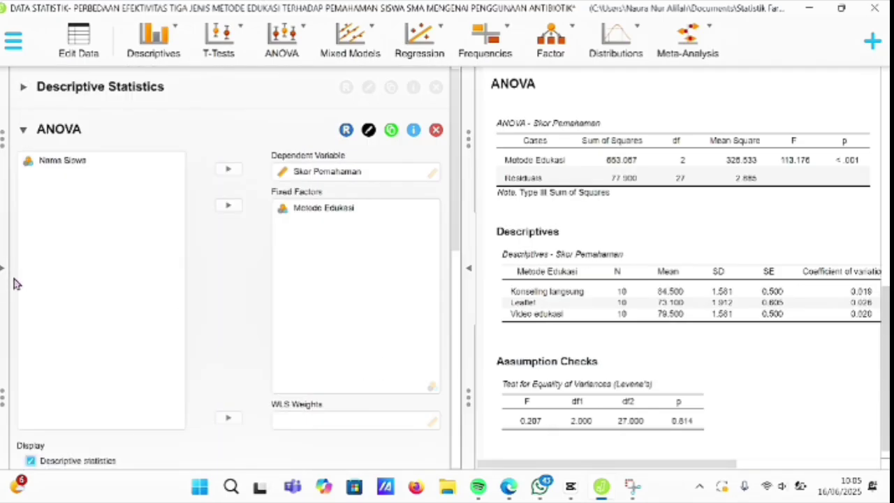
scroll(14, 283, down, 7)
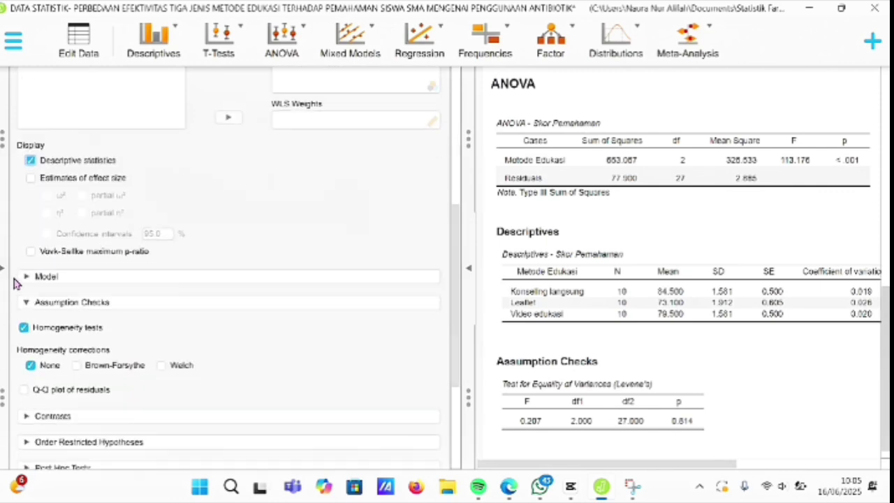
scroll(15, 284, down, 3)
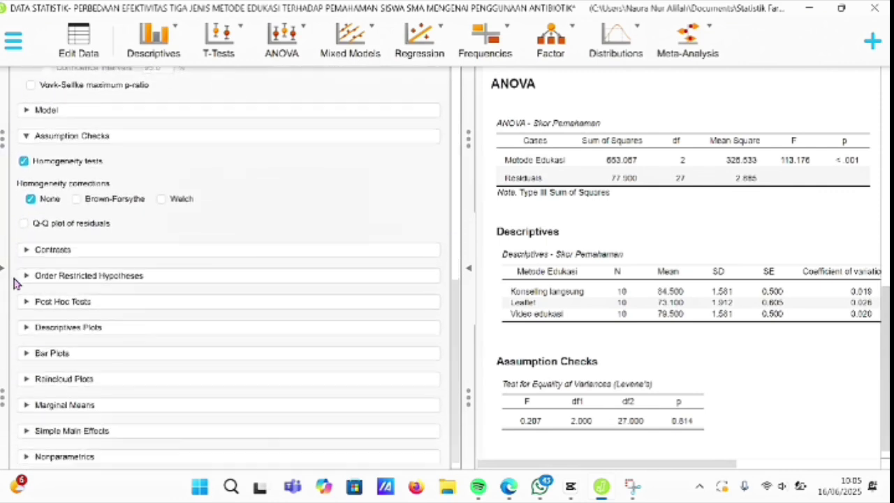
click(41, 304)
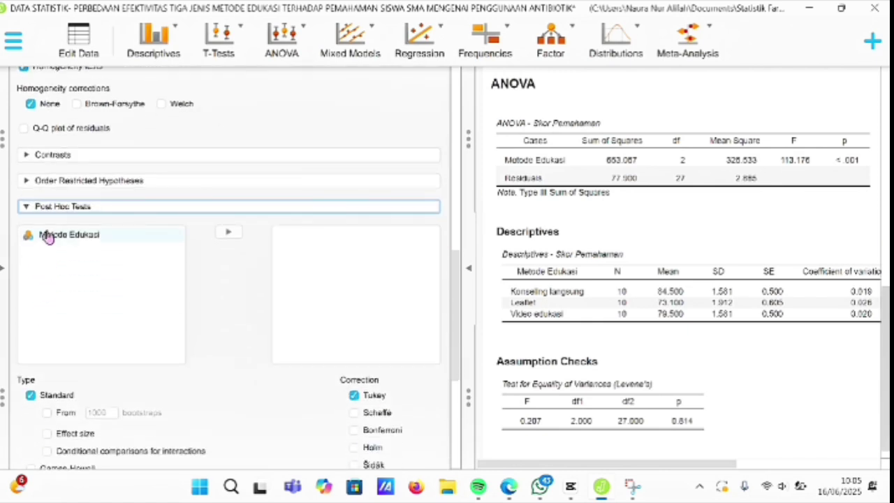
drag(48, 238, 307, 243)
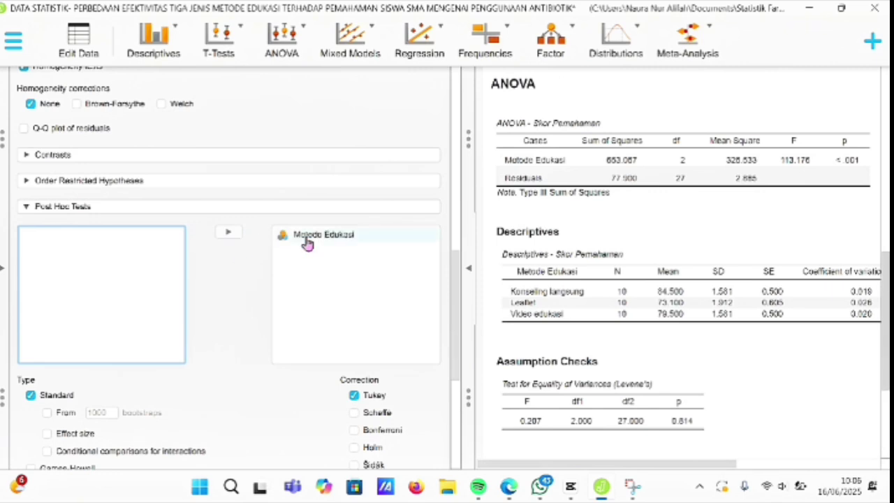
scroll(308, 243, down, 3)
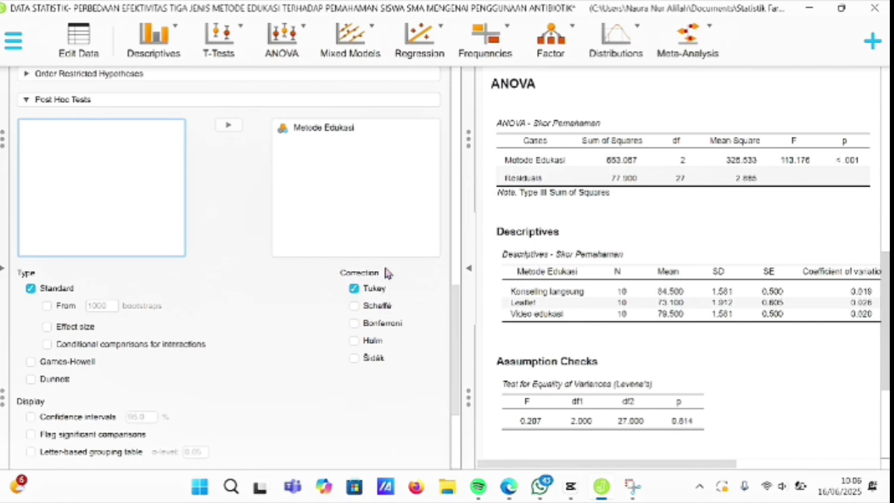
click(468, 283)
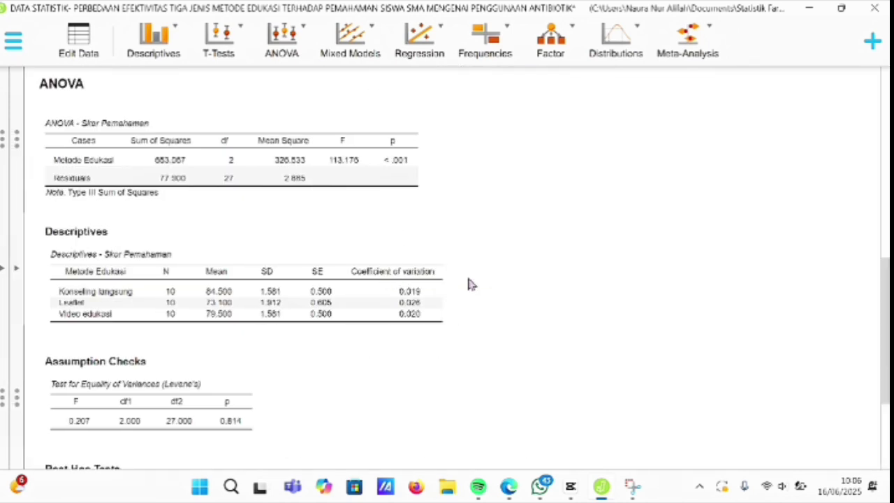
scroll(471, 291, down, 4)
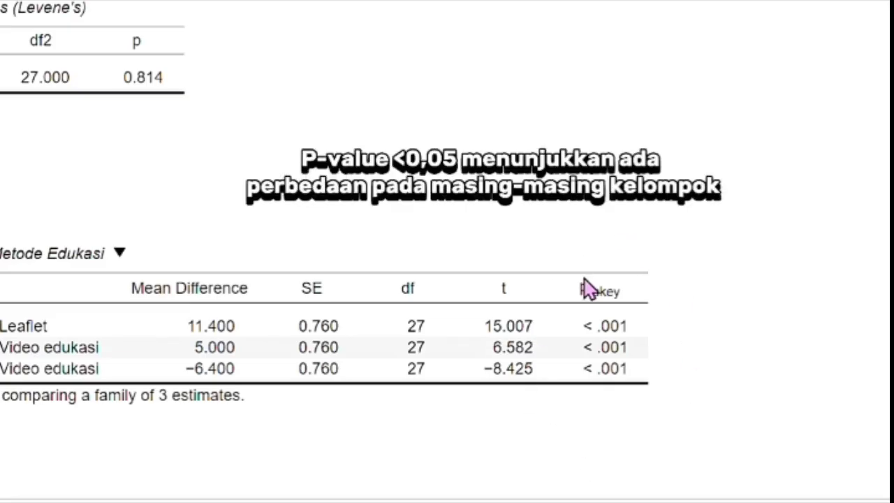